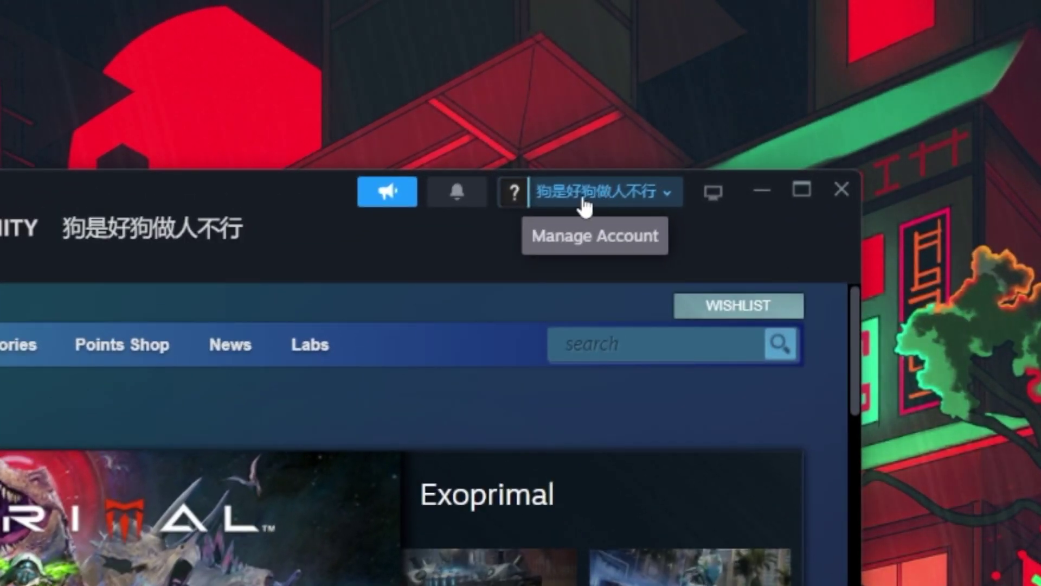
# Open Account details from the account menu and start 'Change my password'.
pyautogui.click(651, 196)
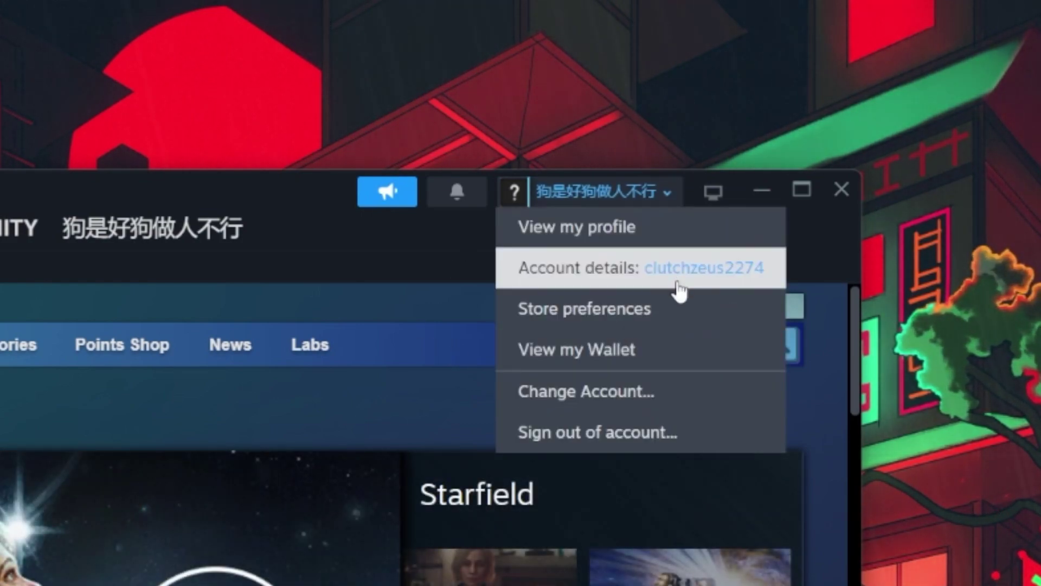
pyautogui.click(651, 275)
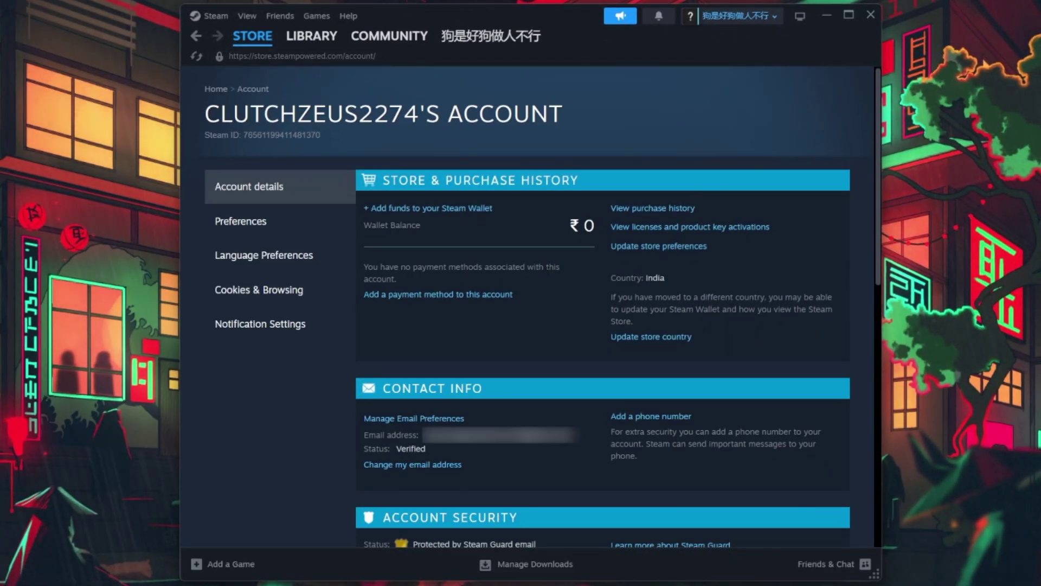
pyautogui.scroll(-10, 521, 326)
pyautogui.scroll(4, 534, 236)
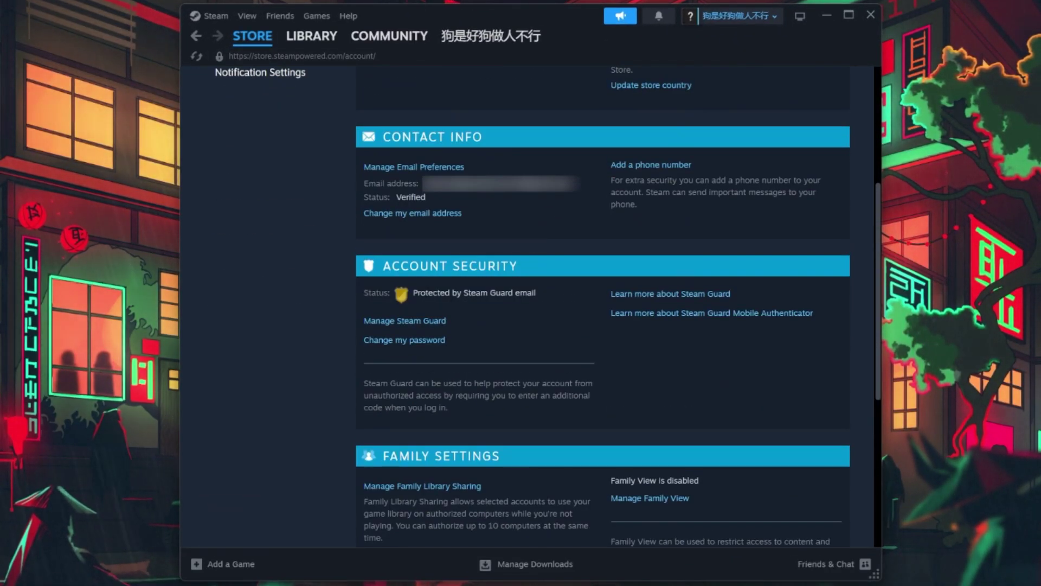
pyautogui.click(424, 341)
pyautogui.click(456, 181)
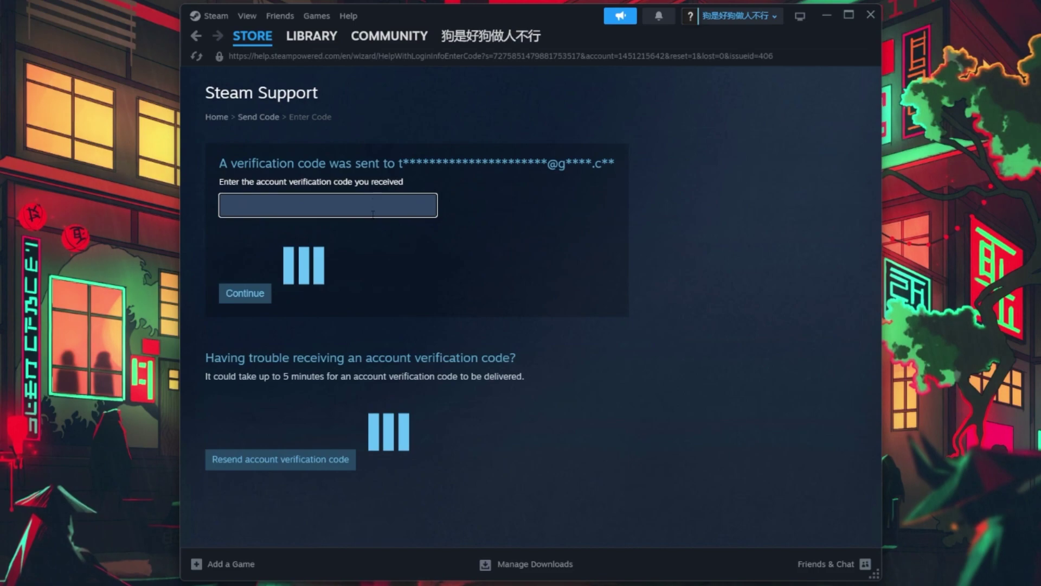
pyautogui.hotkey('alt', 'Tab')
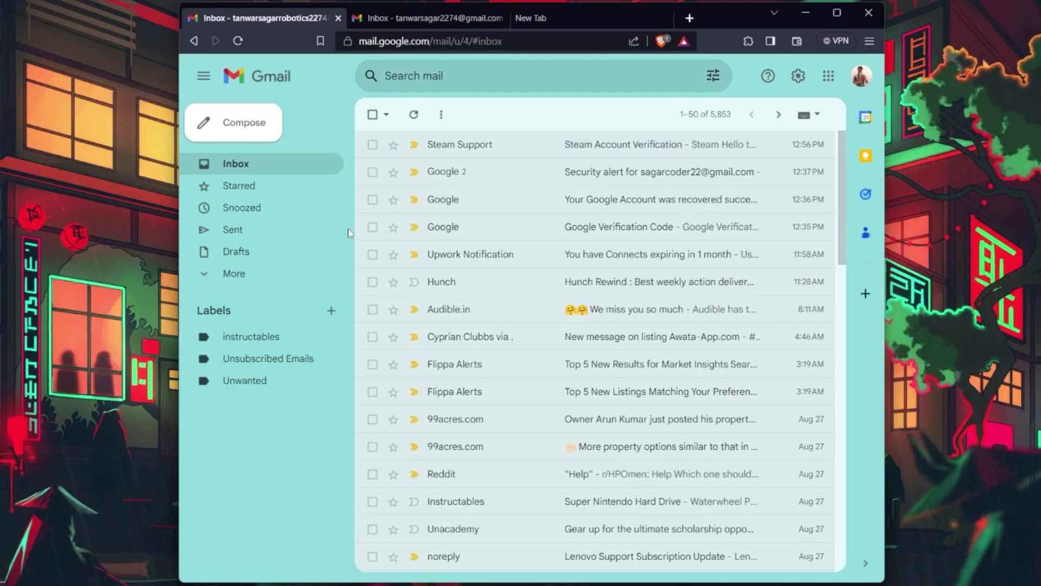
pyautogui.click(463, 144)
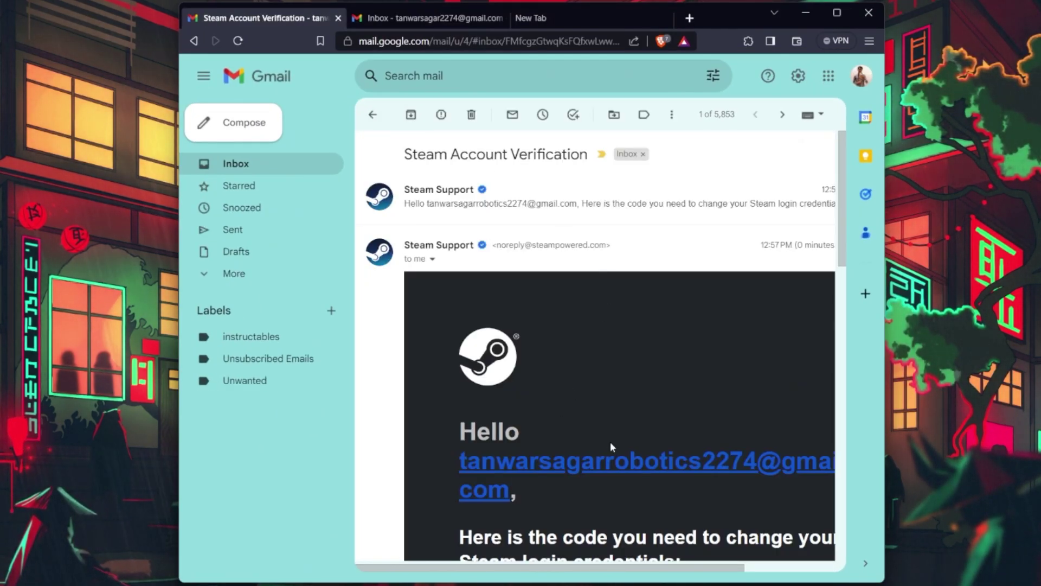
pyautogui.scroll(-3, 610, 442)
pyautogui.doubleClick(652, 396)
pyautogui.hotkey('ctrl', 'c')
pyautogui.hotkey('alt', 'Tab')
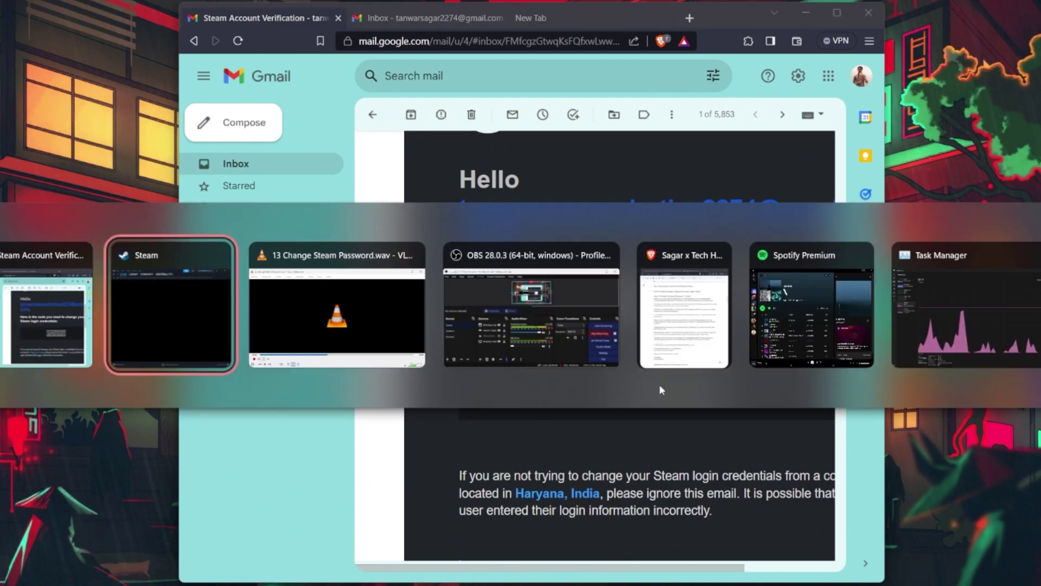
pyautogui.click(319, 205)
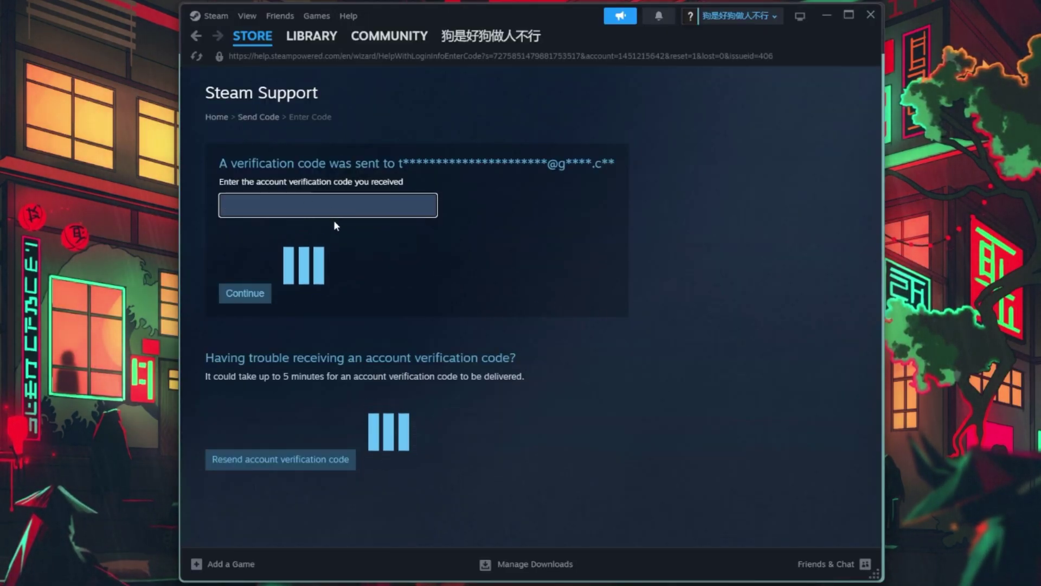
pyautogui.hotkey('ctrl', 'v')
pyautogui.click(245, 292)
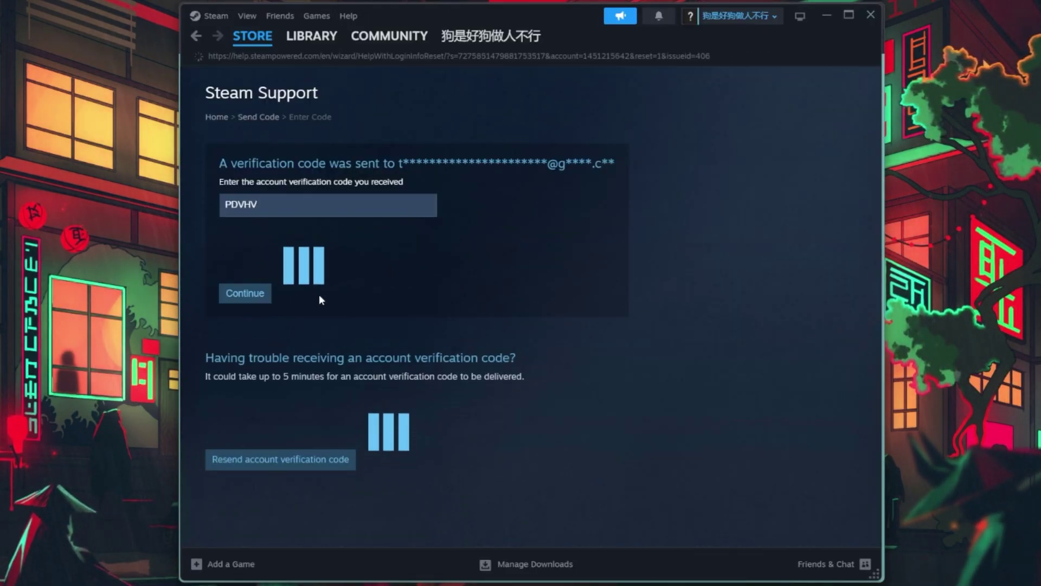
pyautogui.write('•••••')
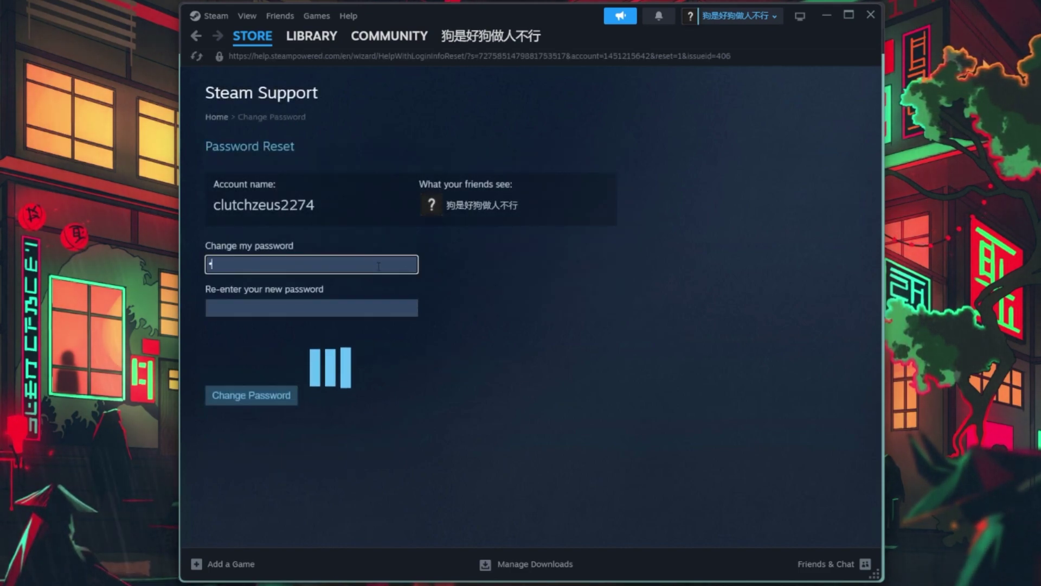
pyautogui.write('•')
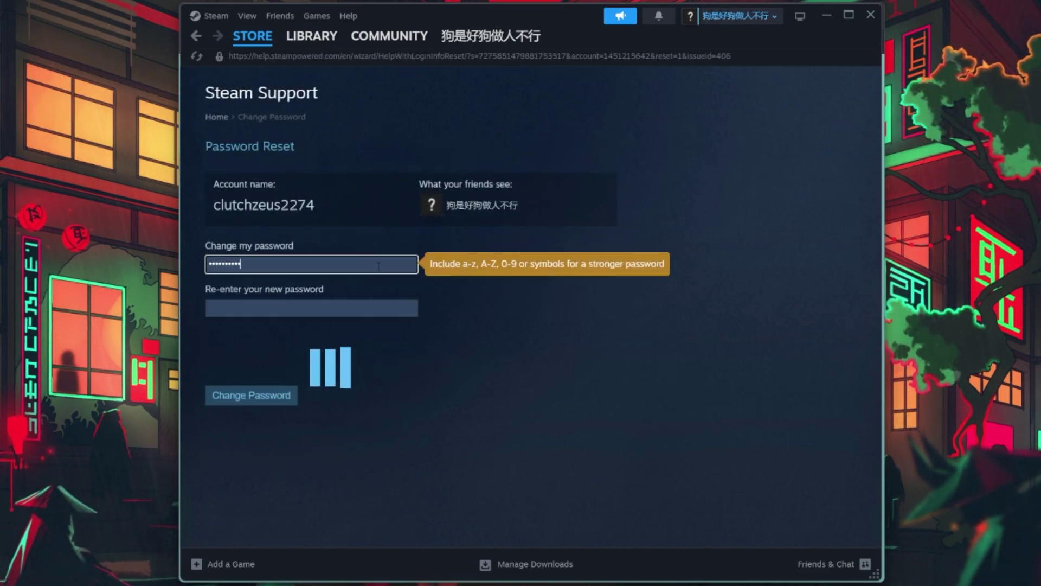
pyautogui.write('•••')
# Move to the confirm field after entering the new password.
pyautogui.press('Tab')
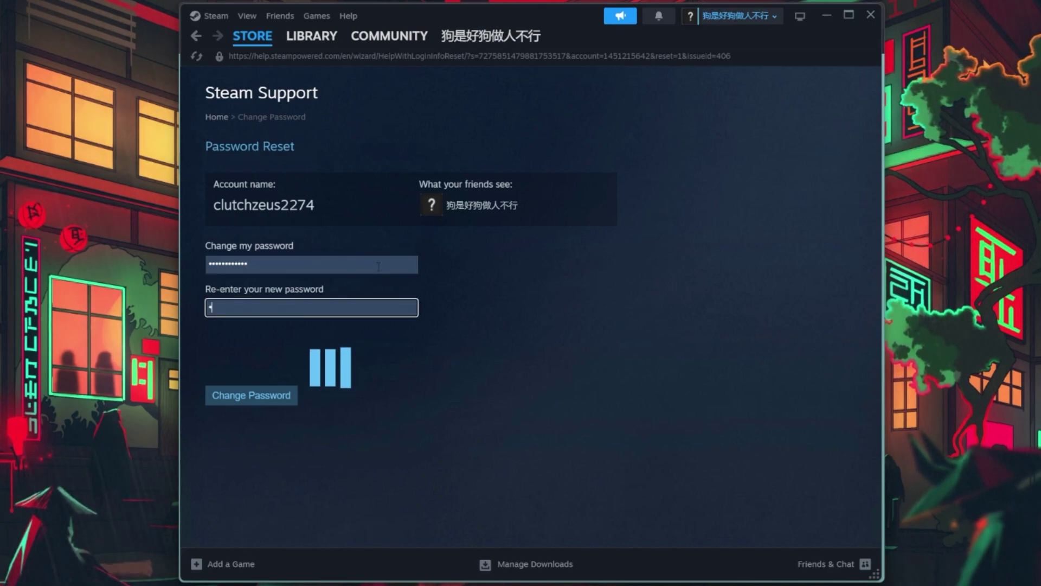
pyautogui.write('•••••••••')
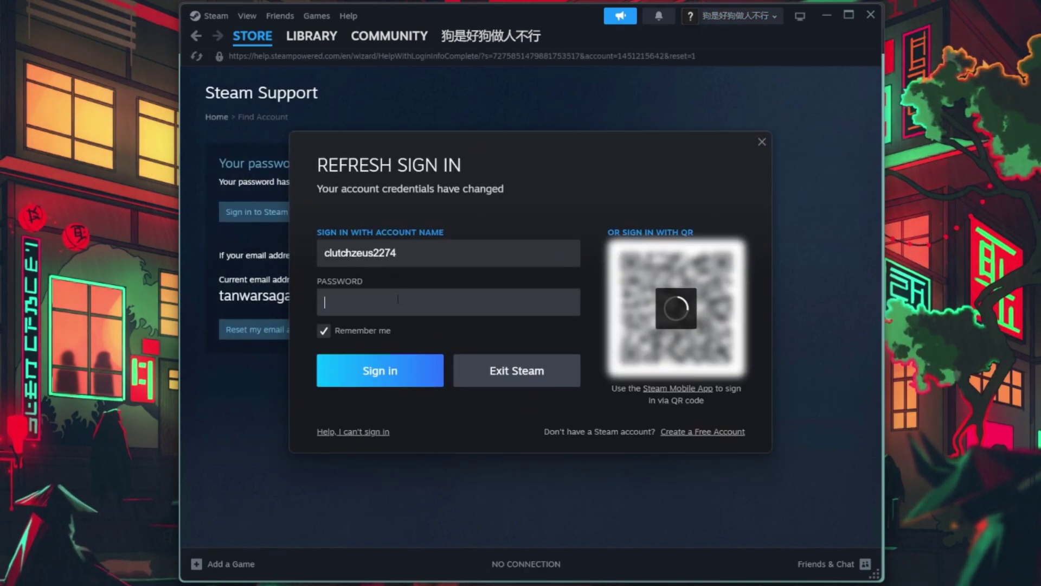
pyautogui.write('••••••')
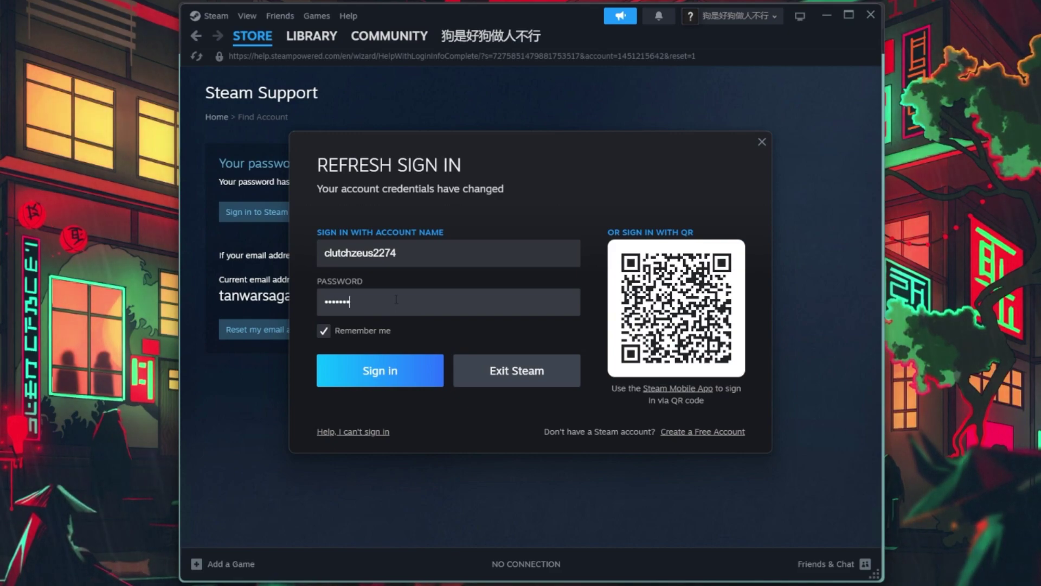
pyautogui.write('•••••')
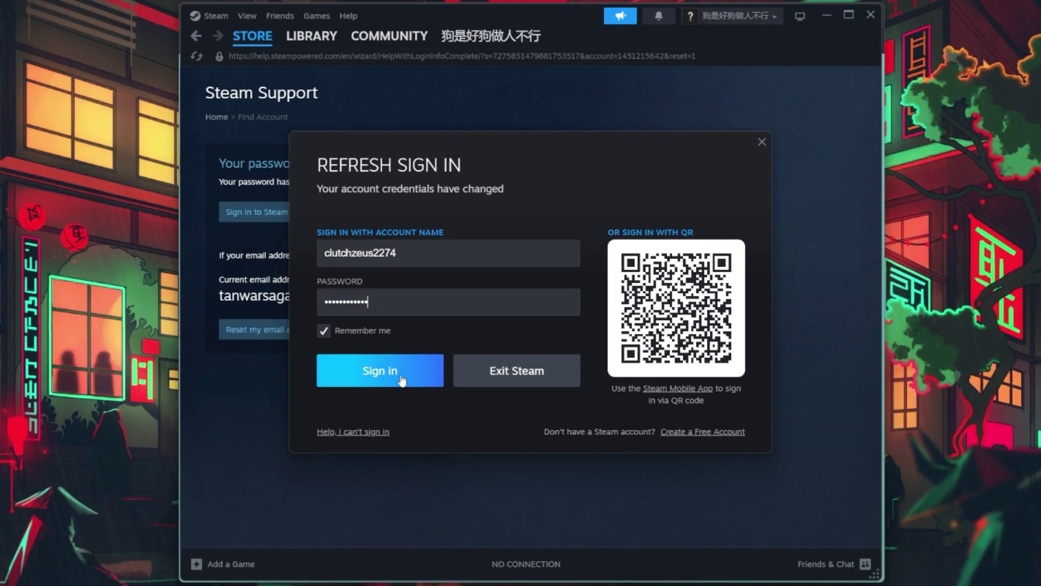
pyautogui.click(376, 371)
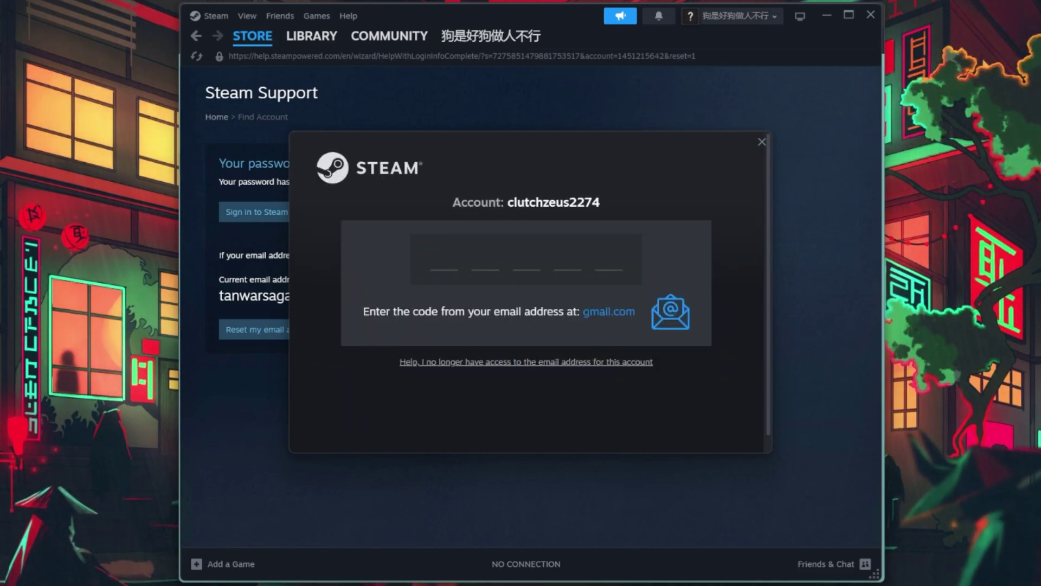
pyautogui.hotkey('alt', 'Tab')
pyautogui.click(449, 73)
pyautogui.doubleClick(604, 455)
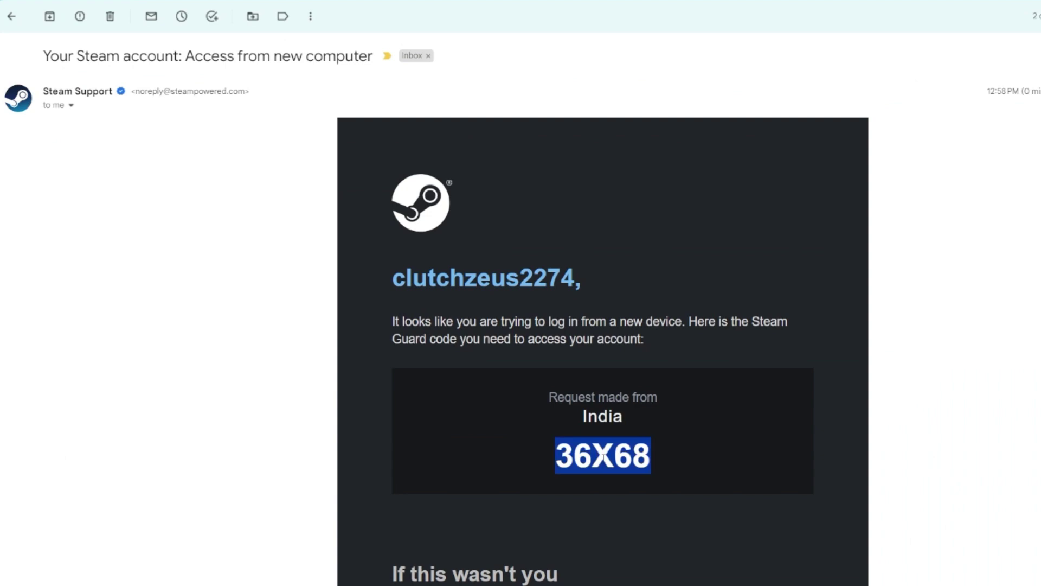
pyautogui.hotkey('alt', 'Tab')
pyautogui.hotkey('ctrl', 'v')
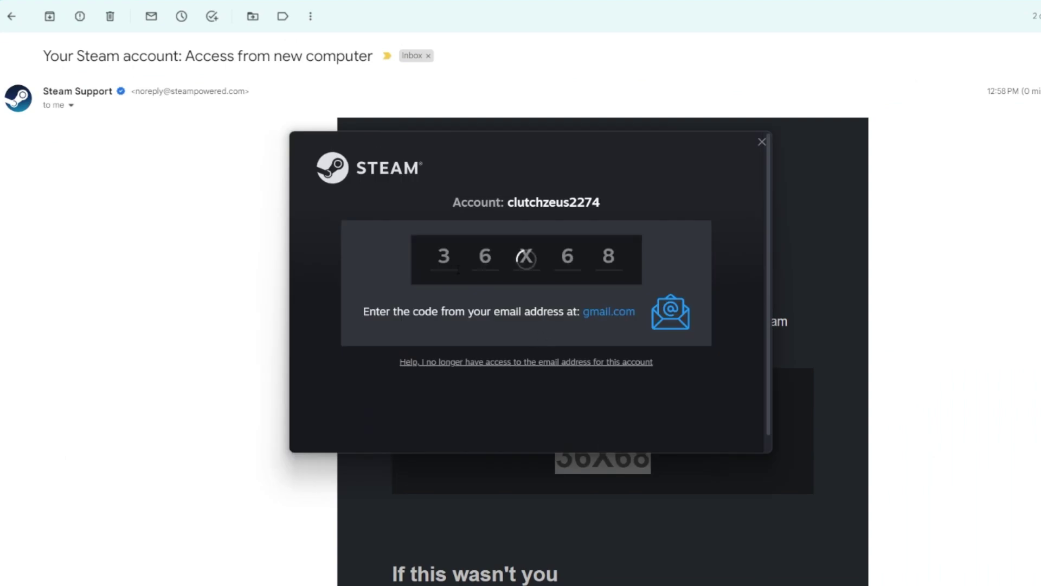
pyautogui.hotkey('alt', 'Tab')
pyautogui.click(573, 192)
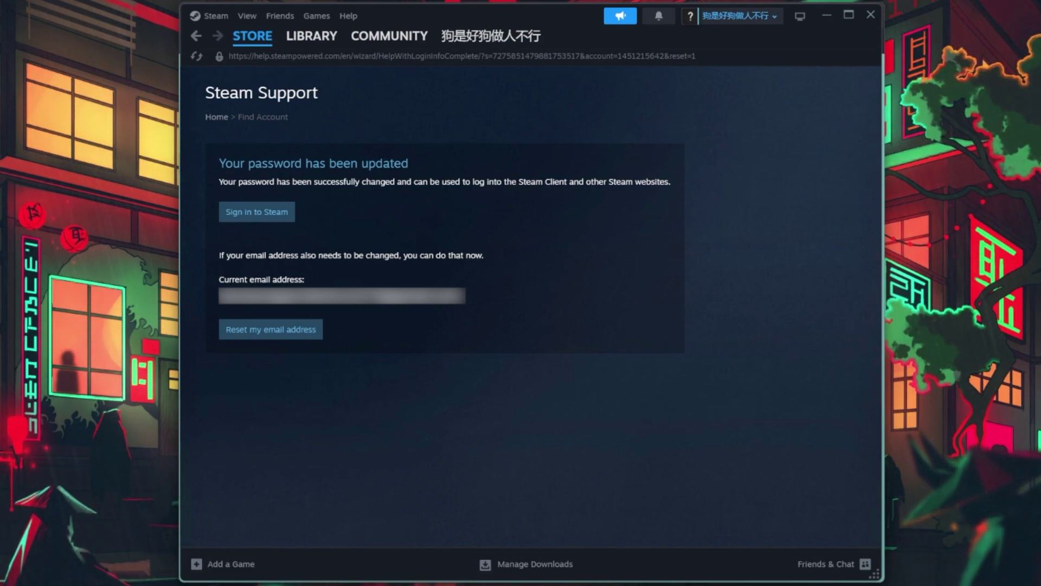
# Close the Steam client window, leaving the Gmail inbox visible.
pyautogui.click(872, 14)
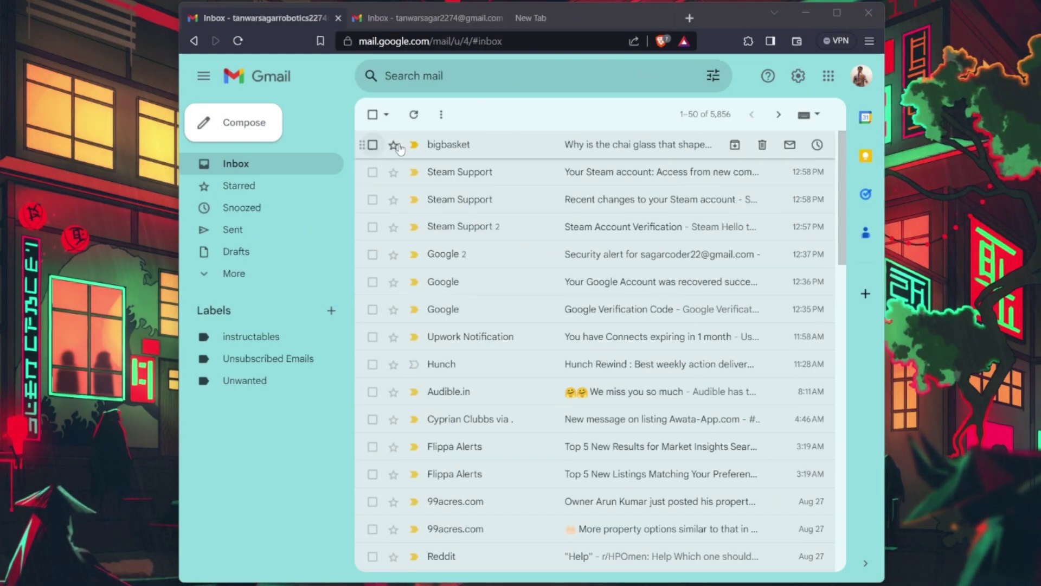